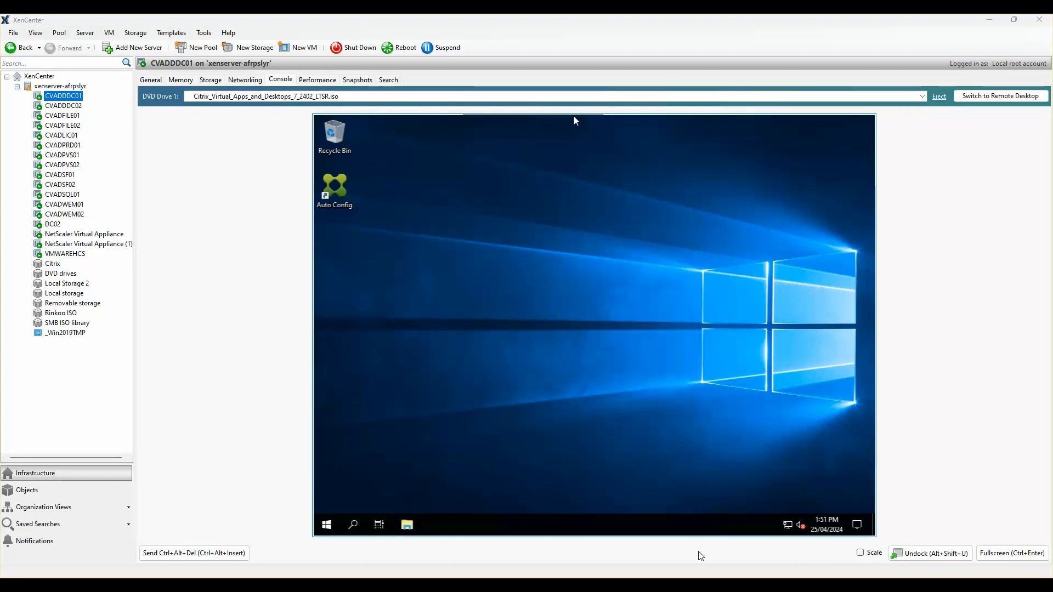
Launch Citrix Studio on the CVADDDC01 virtual machine.
{"action": "left_click", "coordinate": [472, 308]}
{"action": "left_click", "coordinate": [327, 525]}
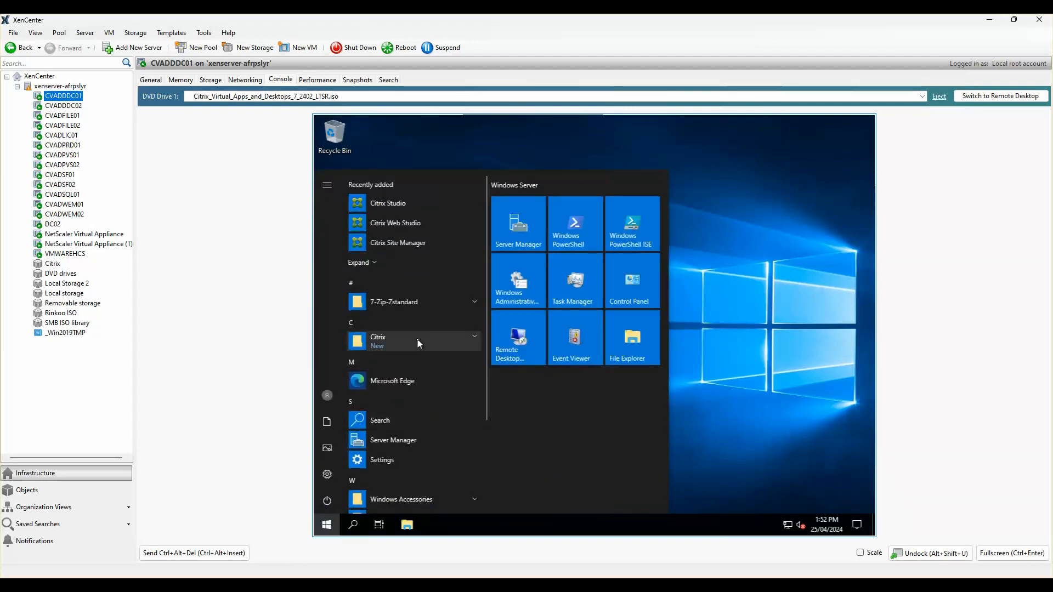
{"action": "left_click", "coordinate": [401, 209]}
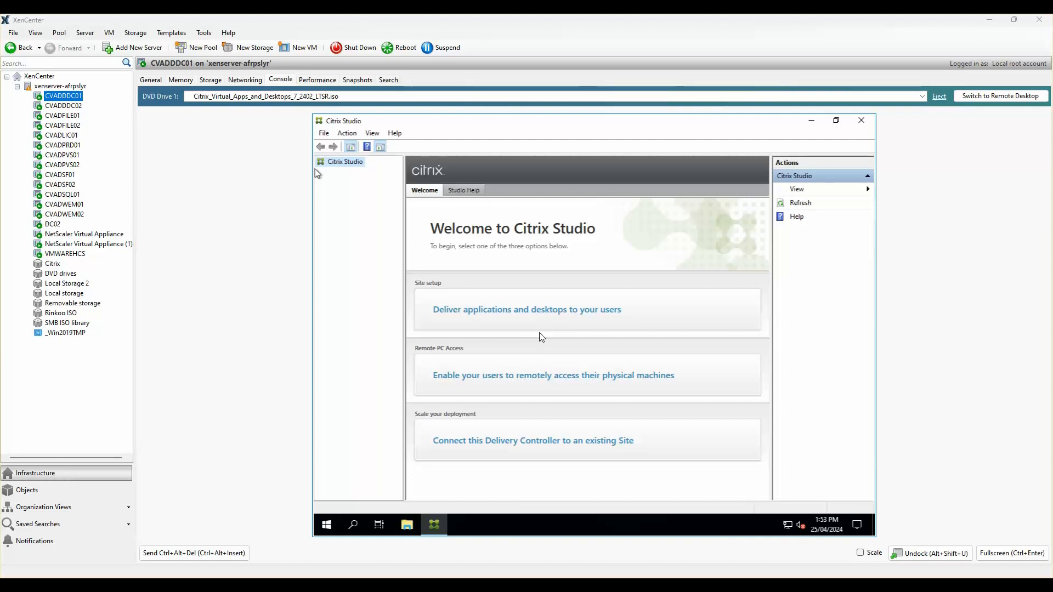
Start the site setup for delivering applications and desktops, and name the fully configured, production-ready site eubitech.
{"action": "left_click", "coordinate": [511, 316]}
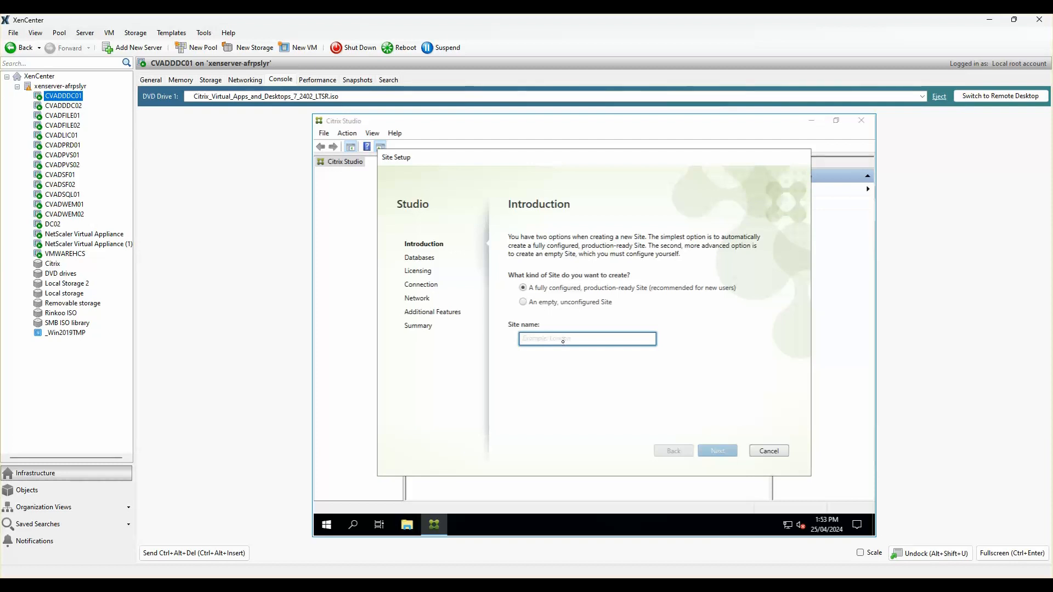
{"action": "type", "text": "eubitech"}
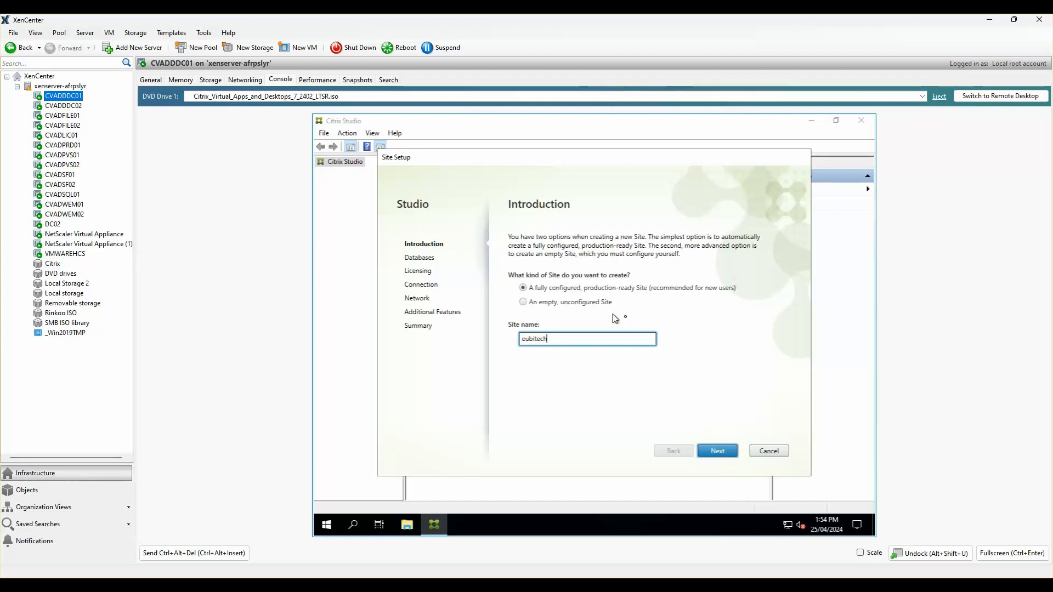
{"action": "left_click", "coordinate": [721, 453]}
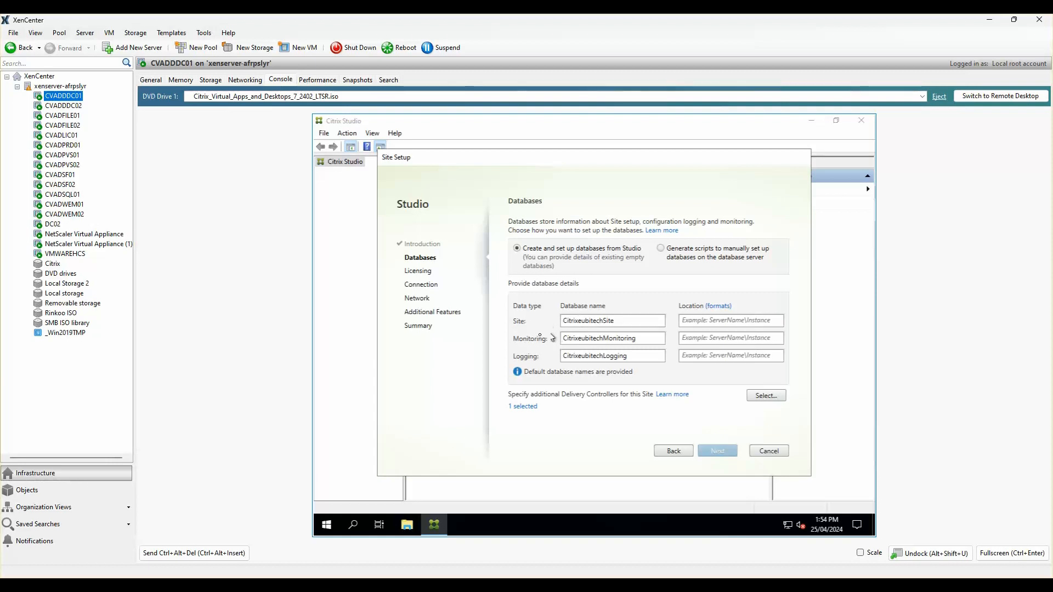
Set the location of the Site, Monitoring and Logging databases to cvadsql01 and continue to licensing.
{"action": "left_click", "coordinate": [704, 322]}
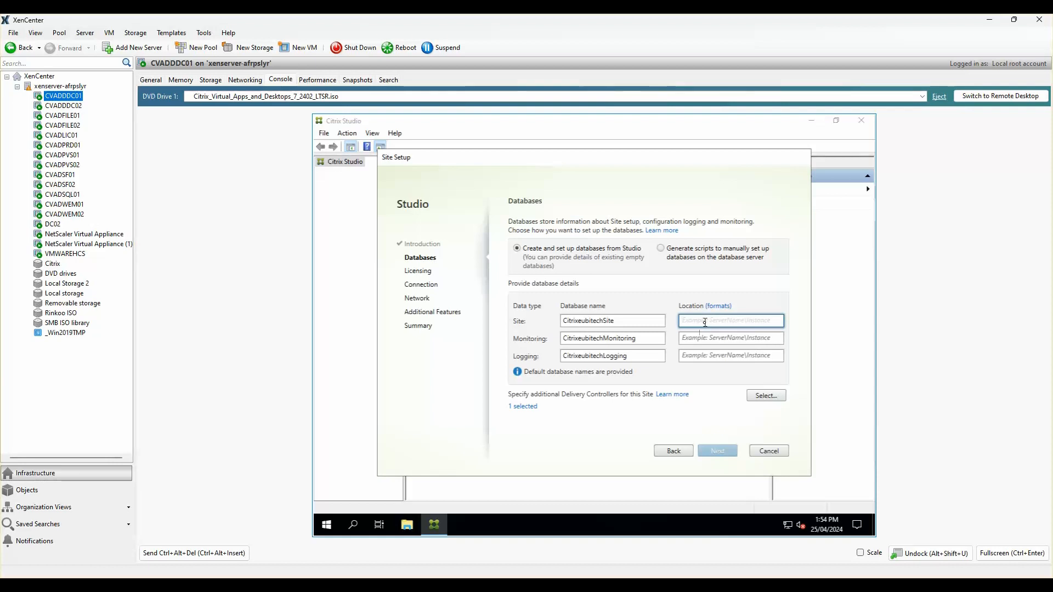
{"action": "type", "text": "cvadsql01"}
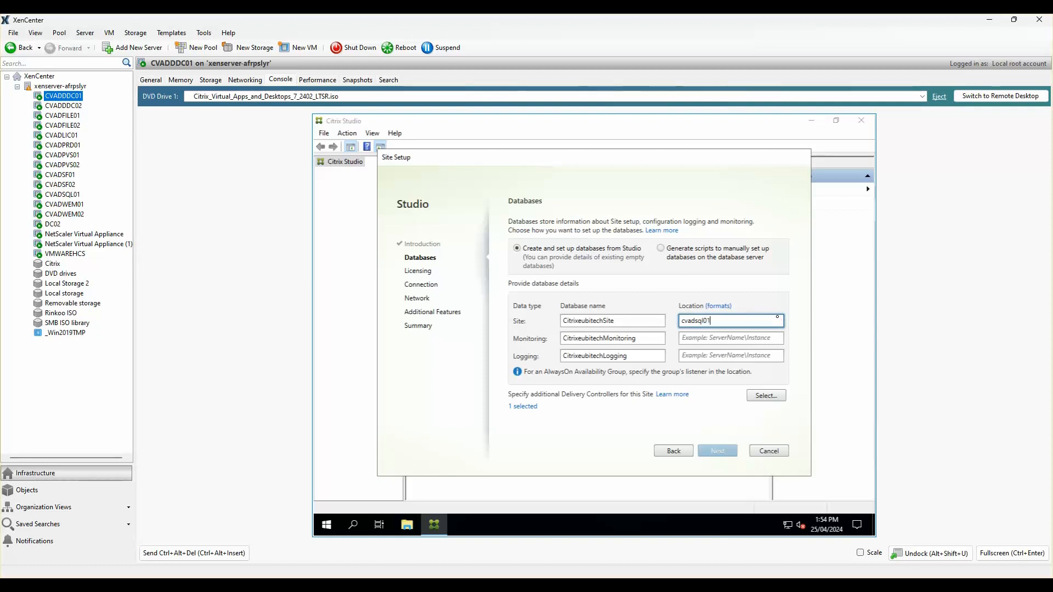
{"action": "left_click_drag", "start_coordinate": [730, 319], "coordinate": [659, 320]}
{"action": "key", "text": "ctrl+c"}
{"action": "left_click", "coordinate": [717, 339]}
{"action": "key", "text": "ctrl+v"}
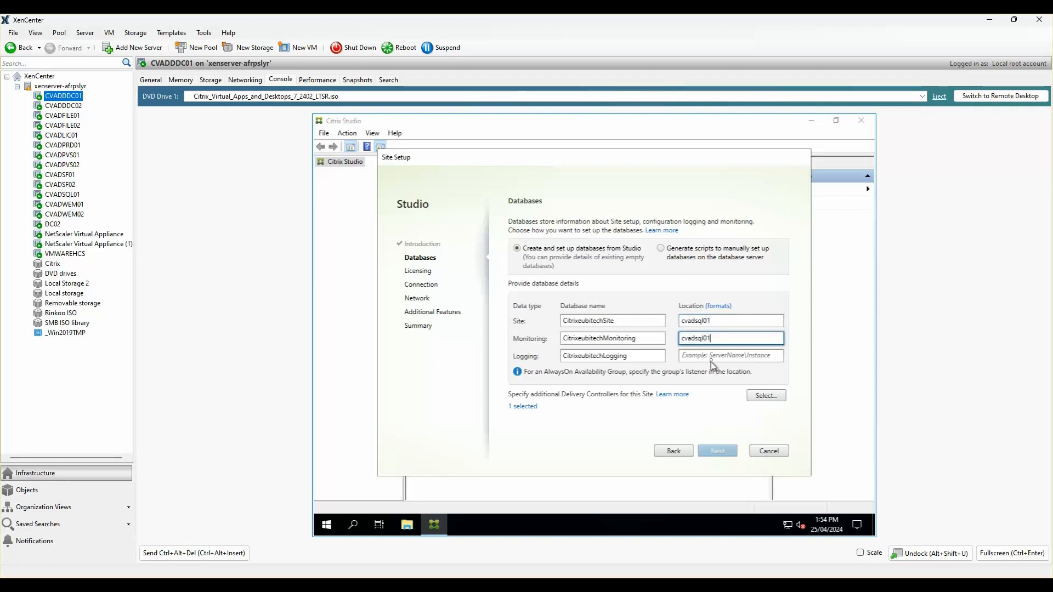
{"action": "left_click", "coordinate": [713, 356]}
{"action": "key", "text": "ctrl+v"}
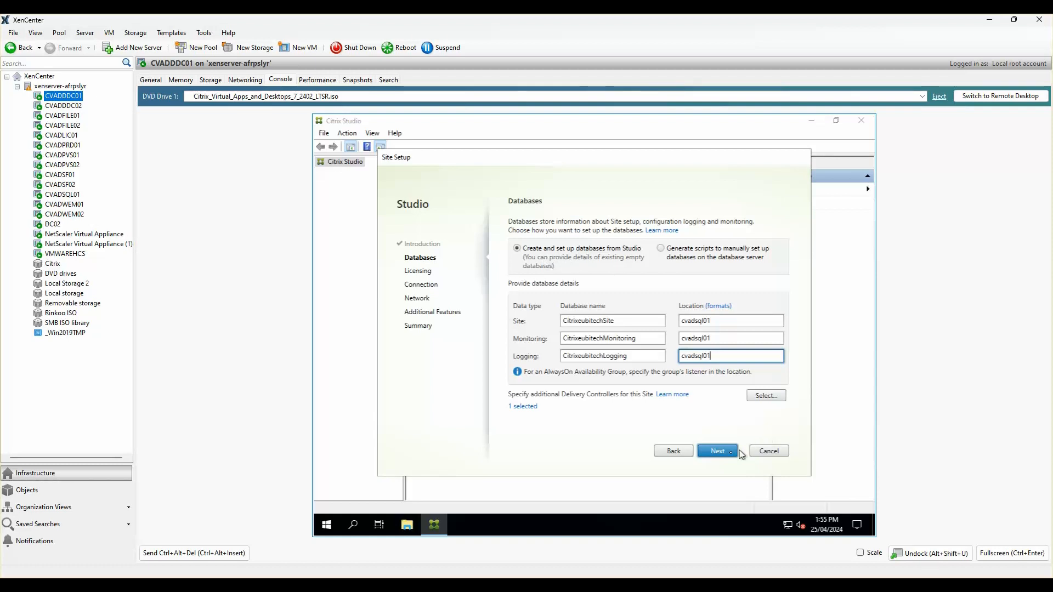
{"action": "left_click", "coordinate": [720, 452]}
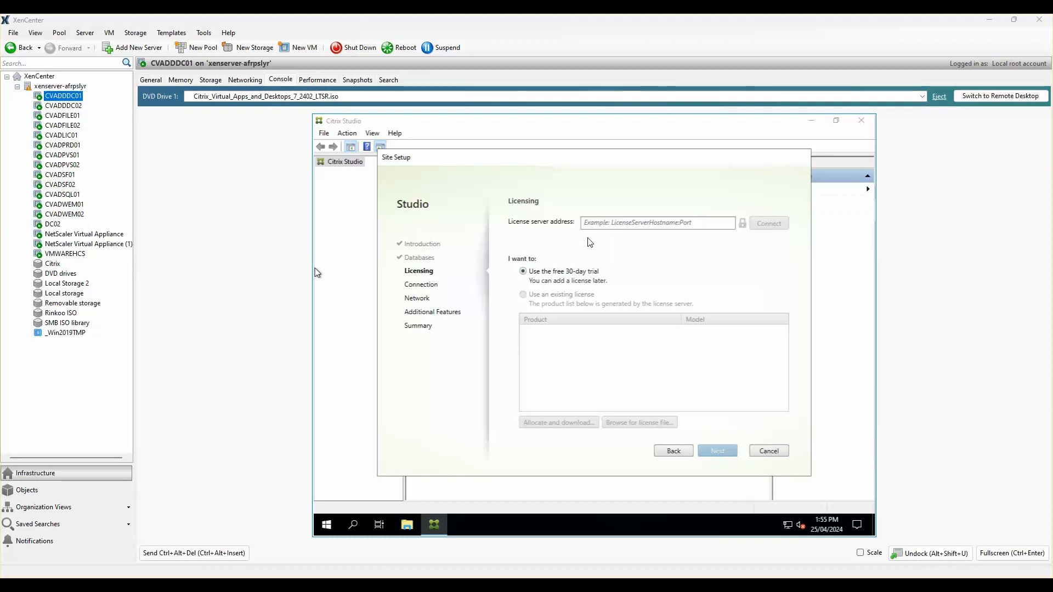
Connect to the license server cvadlic01, trust its certificate, and use the existing Citrix Virtual Apps and Desktops Advanced Concurrent license.
{"action": "left_click", "coordinate": [603, 222]}
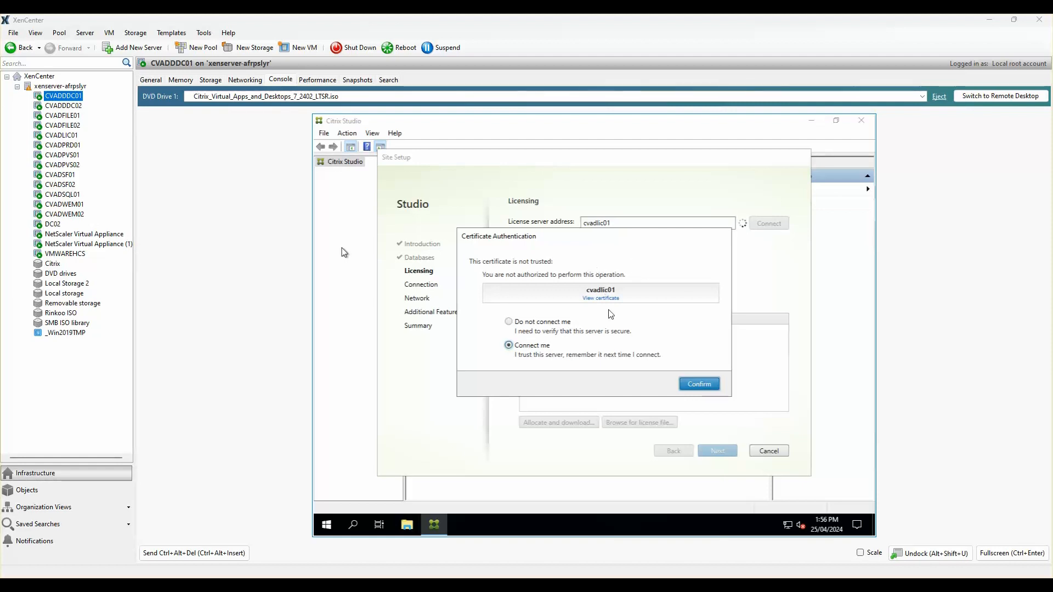
{"action": "left_click", "coordinate": [707, 384]}
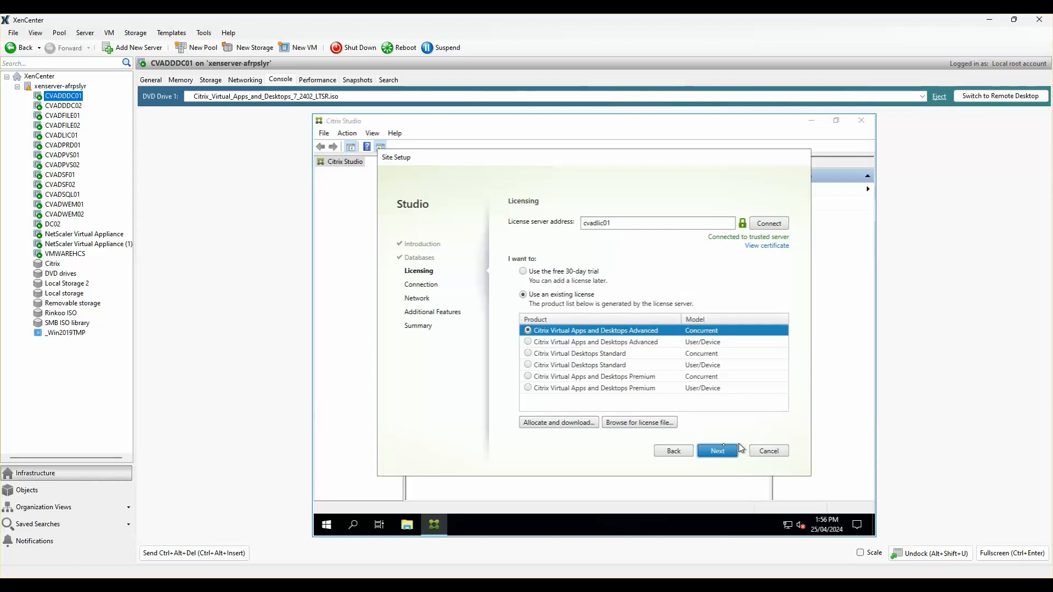
{"action": "left_click", "coordinate": [722, 451]}
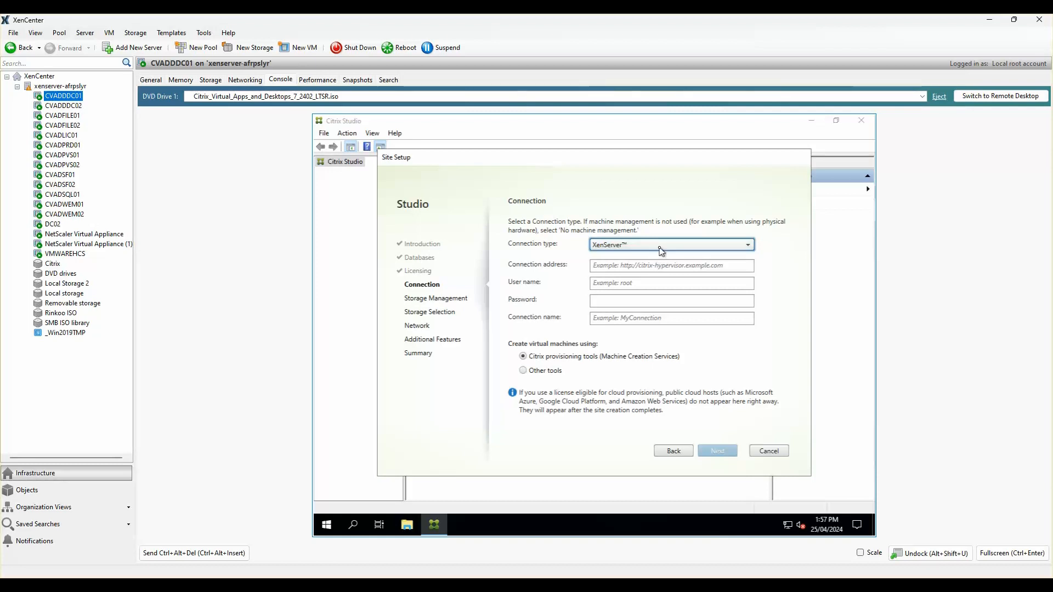
{"action": "left_click", "coordinate": [661, 251]}
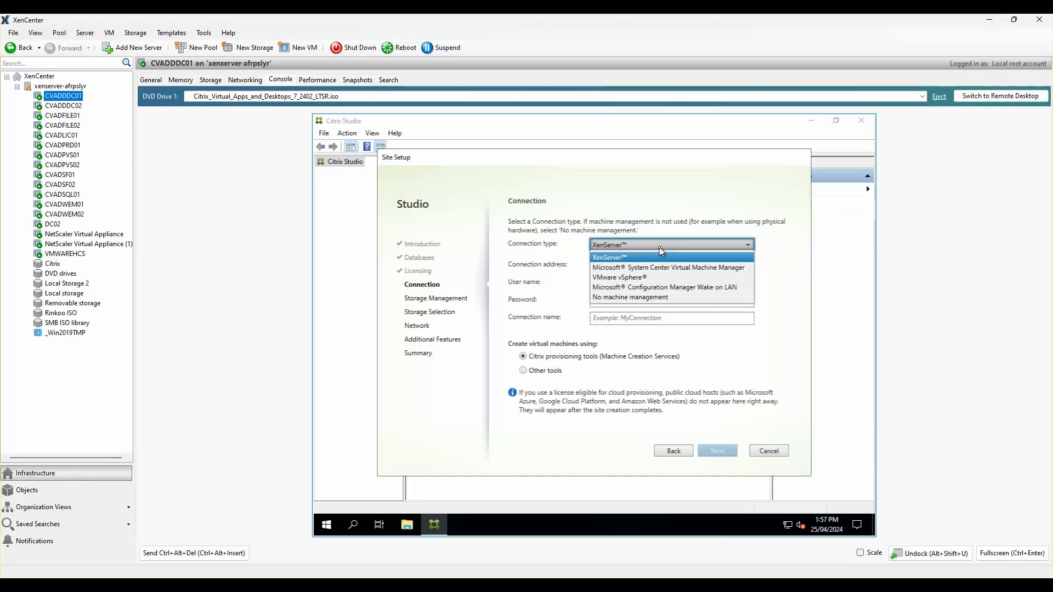
{"action": "left_click", "coordinate": [632, 260]}
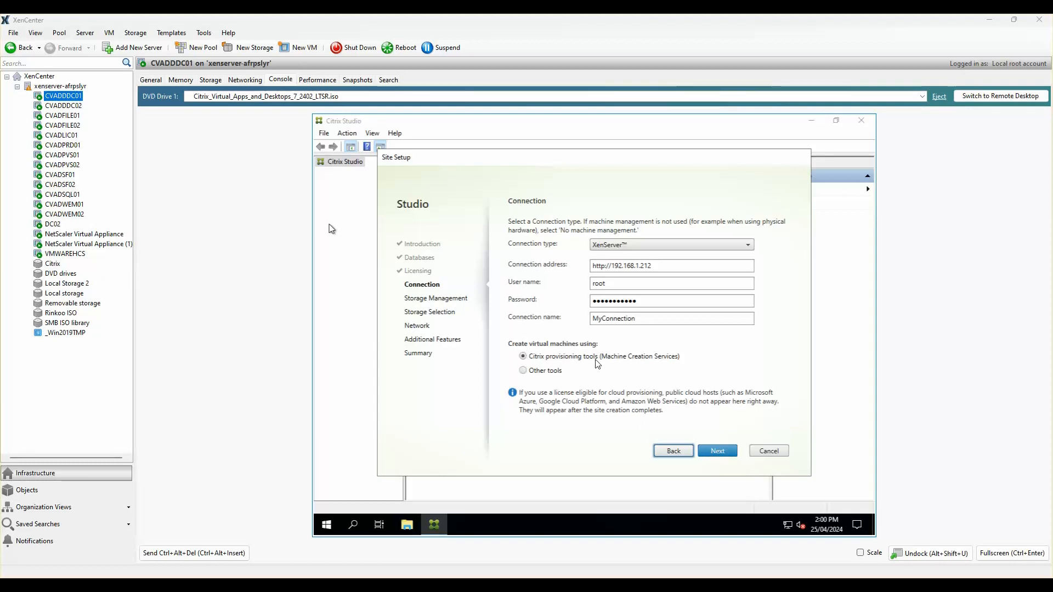
{"action": "left_click", "coordinate": [726, 454]}
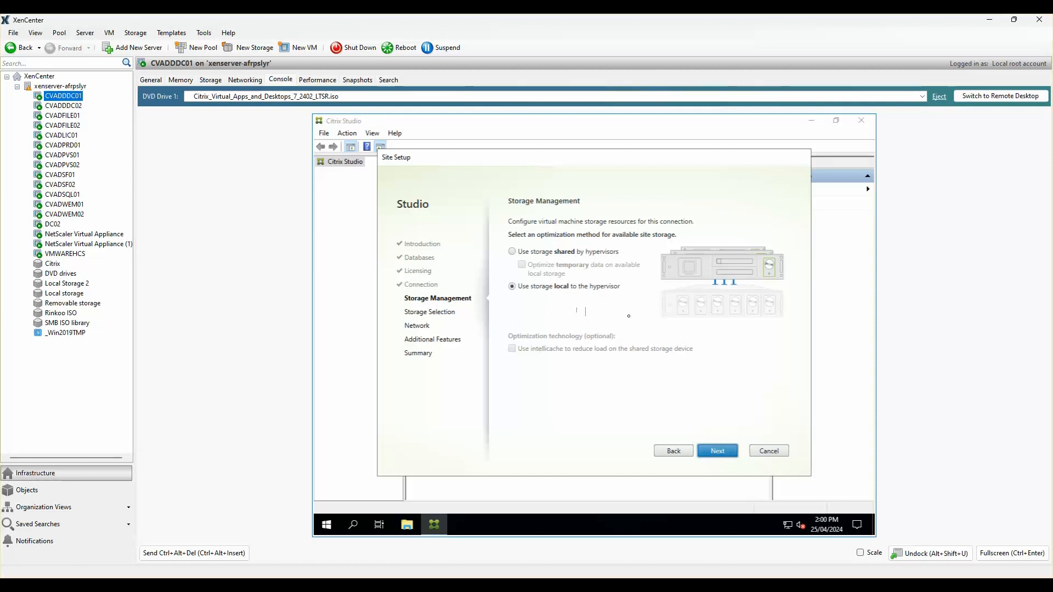
Use storage local to the hypervisor, with the Citrix storage location holding both OS and temporary data.
{"action": "left_click", "coordinate": [725, 451]}
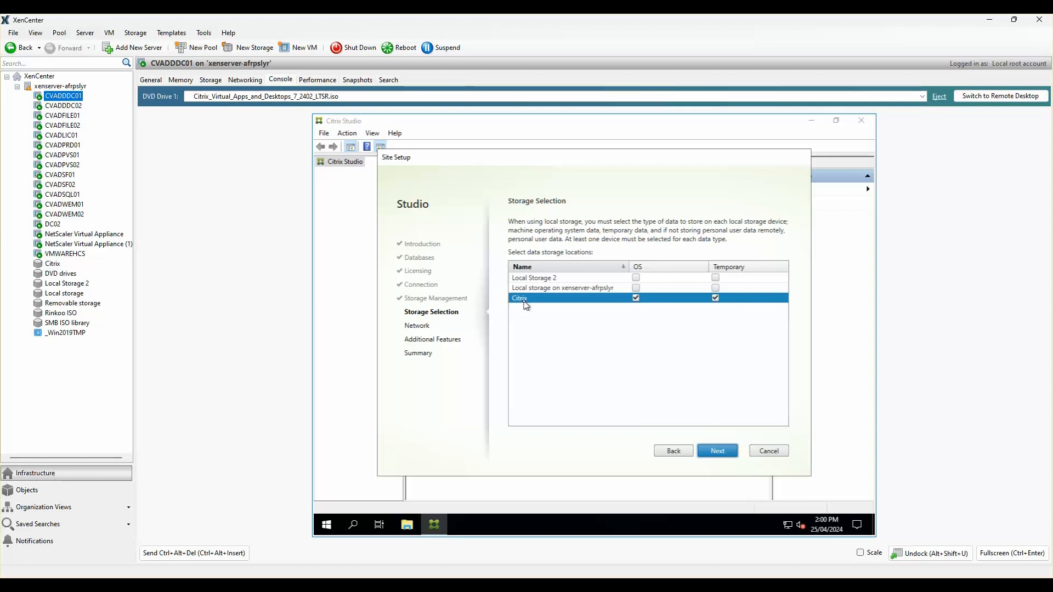
{"action": "left_click", "coordinate": [637, 299]}
{"action": "left_click", "coordinate": [636, 299]}
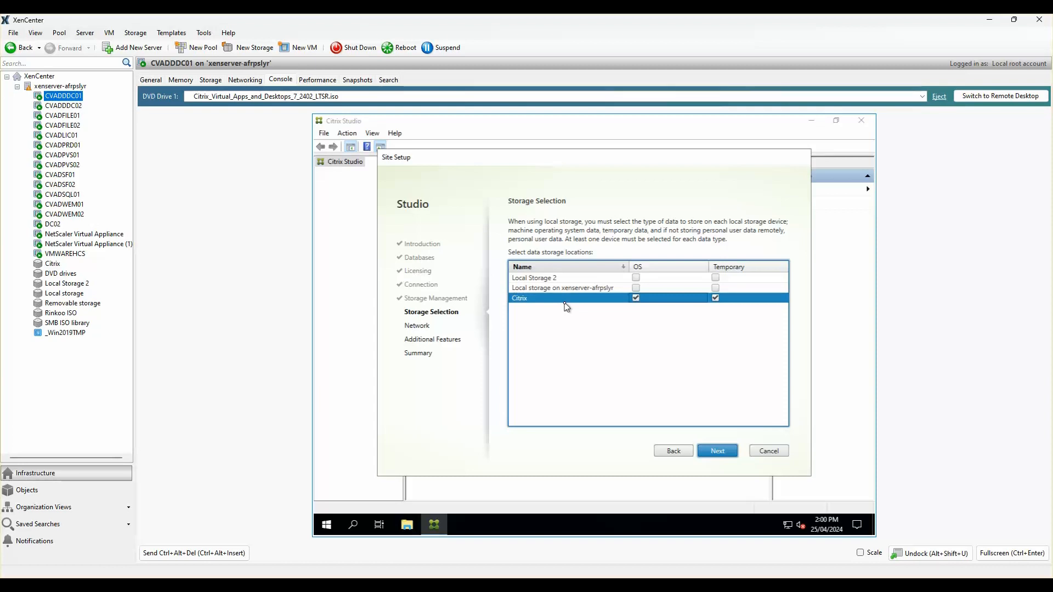
{"action": "left_click", "coordinate": [718, 450]}
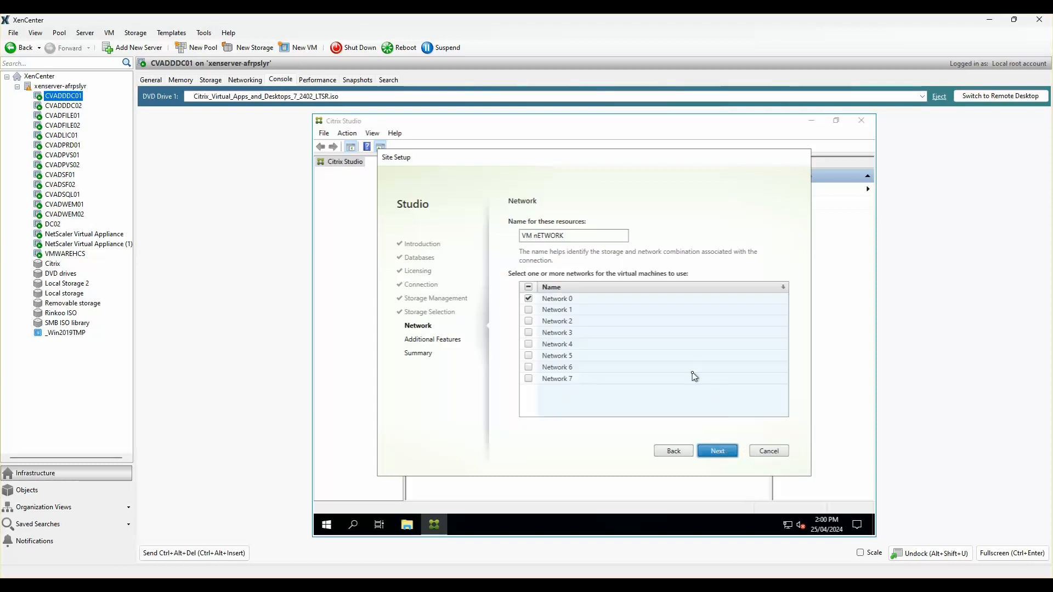
Name the network resources LAB Network, with Network 0 selected for the virtual machines.
{"action": "left_click", "coordinate": [542, 235]}
{"action": "key", "text": "ctrl+a"}
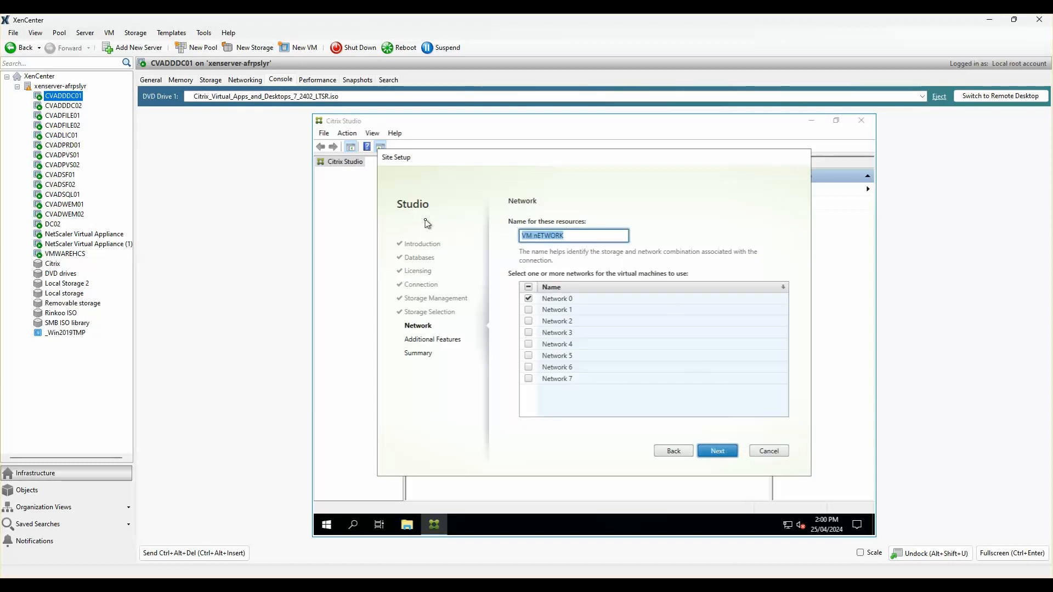
{"action": "key", "text": "BackSpace"}
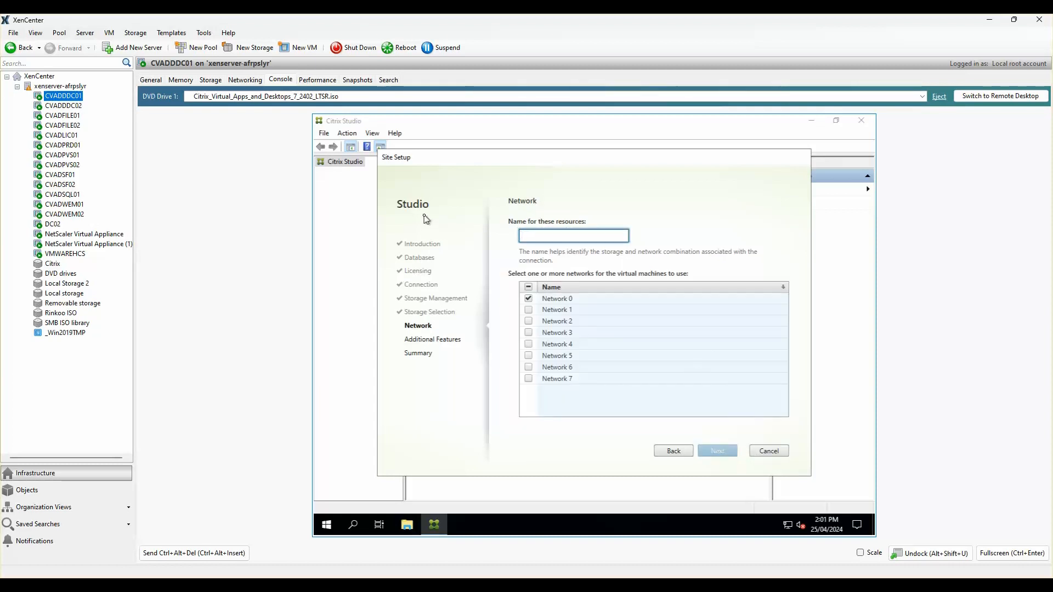
{"action": "type", "text": "V"}
{"action": "key", "text": "BackSpace"}
{"action": "key", "text": "BackSpace"}
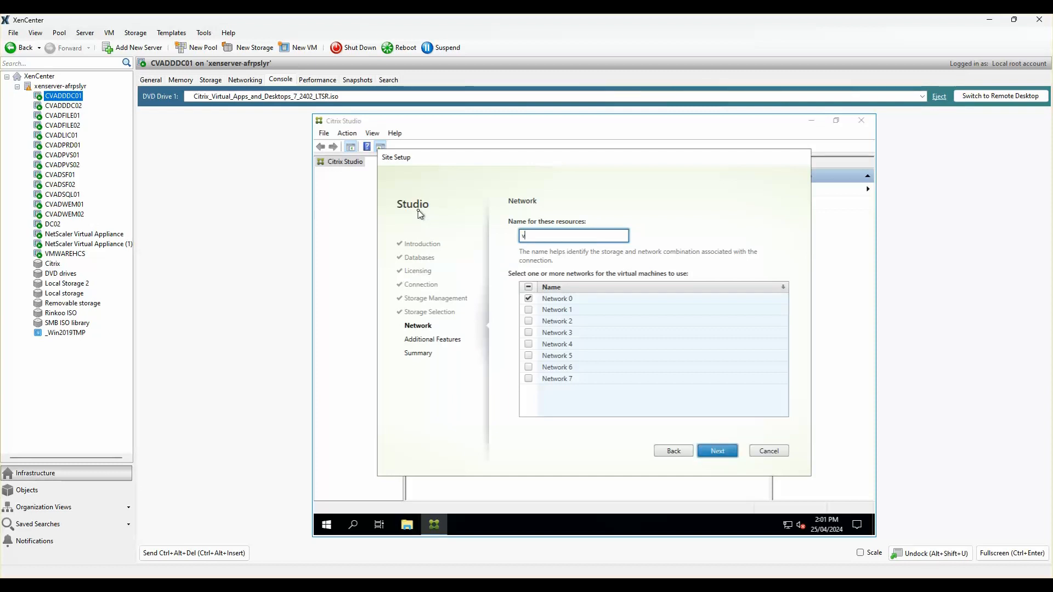
{"action": "type", "text": "LAB Network"}
{"action": "left_click", "coordinate": [729, 453]}
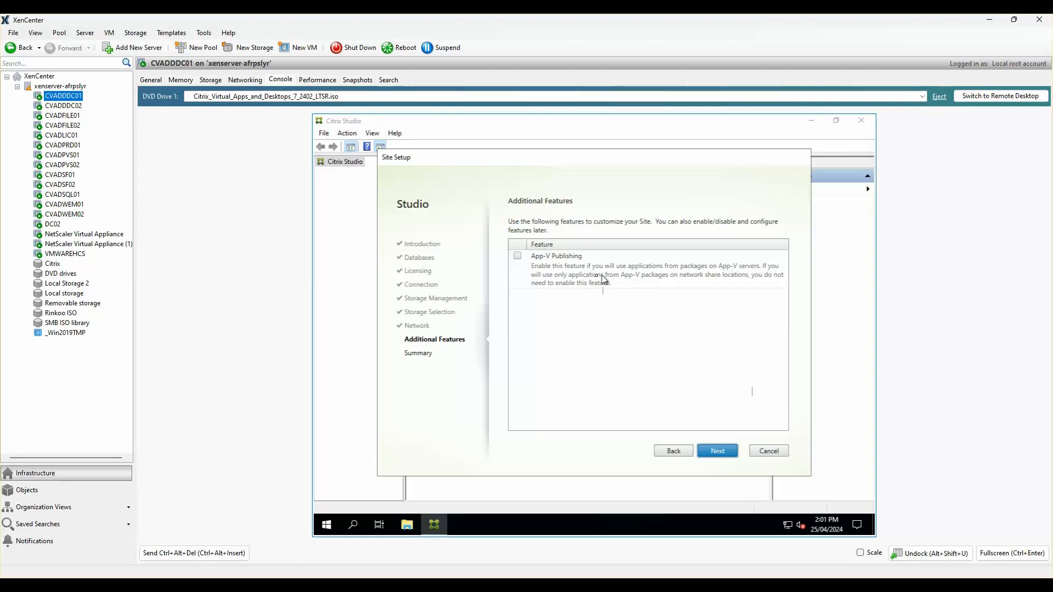
Leave App-V Publishing disabled and finish the site setup from its summary.
{"action": "left_click", "coordinate": [722, 456]}
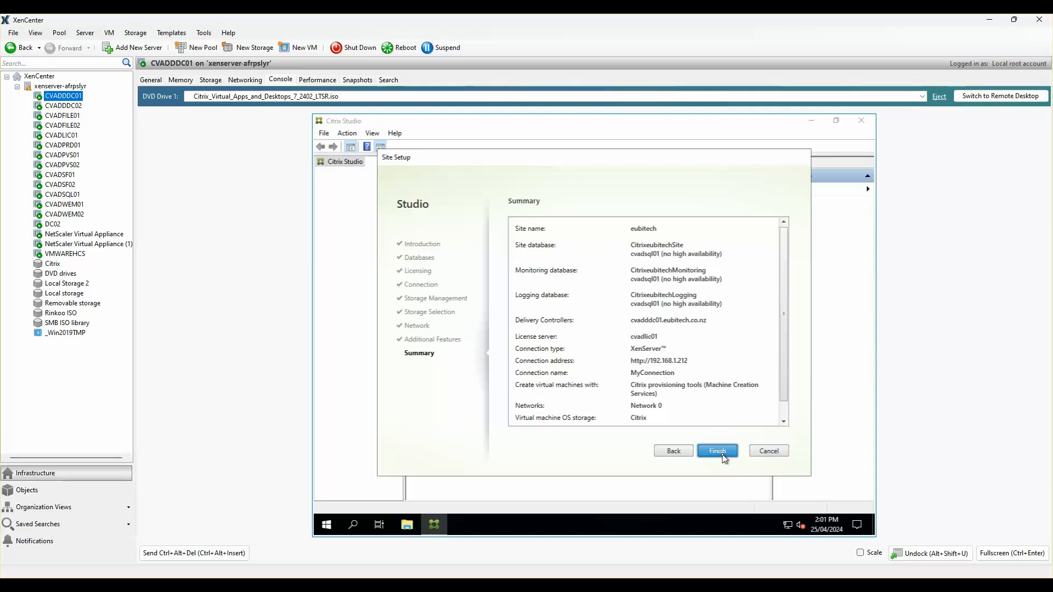
{"action": "left_click", "coordinate": [723, 454]}
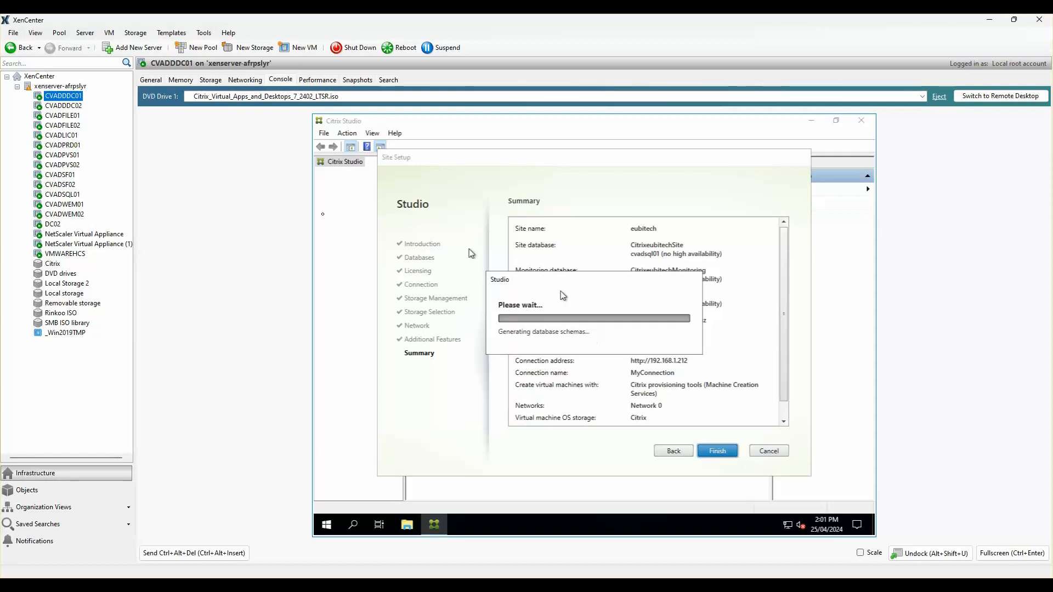
Refresh the database list in SQL Server Management Studio on CVADSQL01 to check for the new Citrix site databases.
{"action": "left_click", "coordinate": [62, 194]}
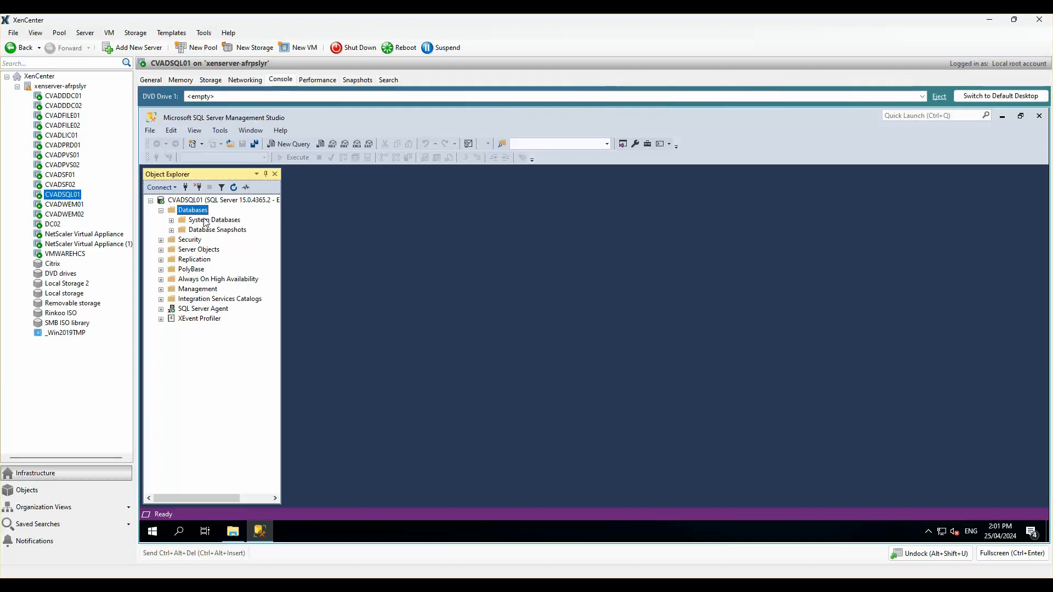
{"action": "left_click", "coordinate": [234, 187]}
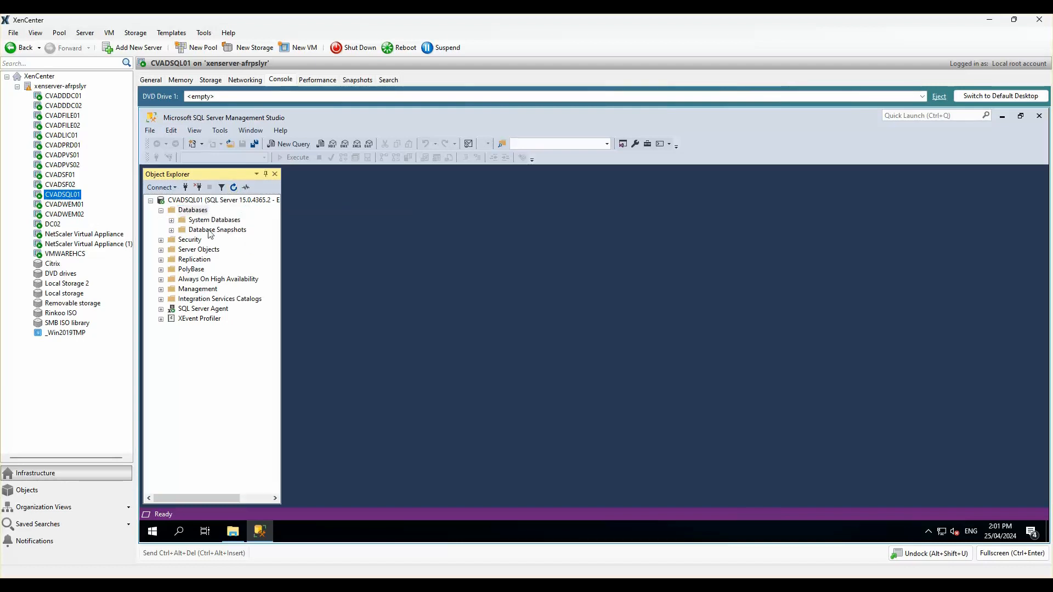
{"action": "left_click", "coordinate": [71, 96]}
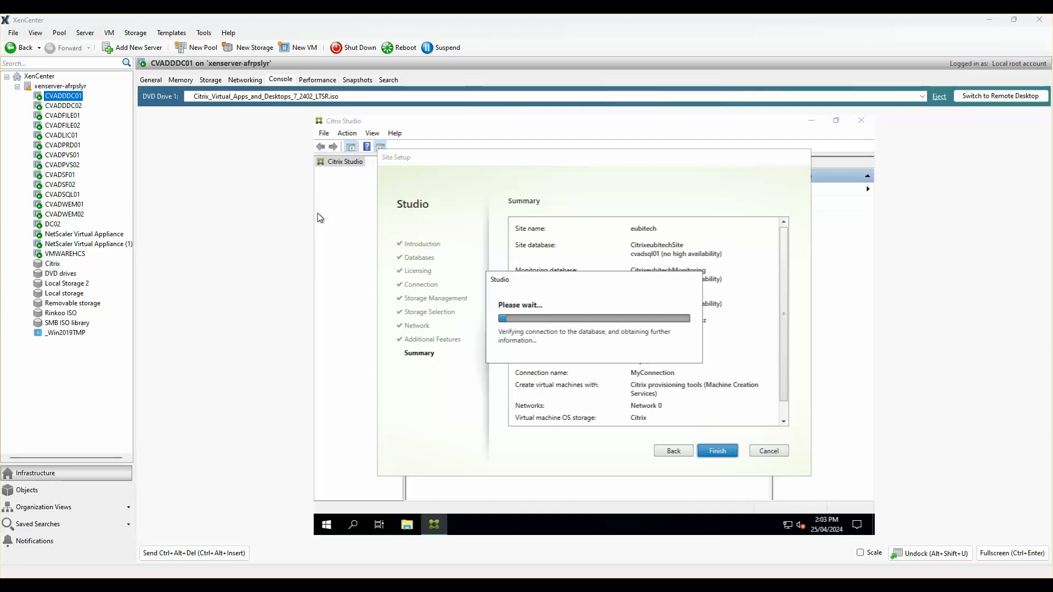
{"action": "left_click", "coordinate": [76, 194]}
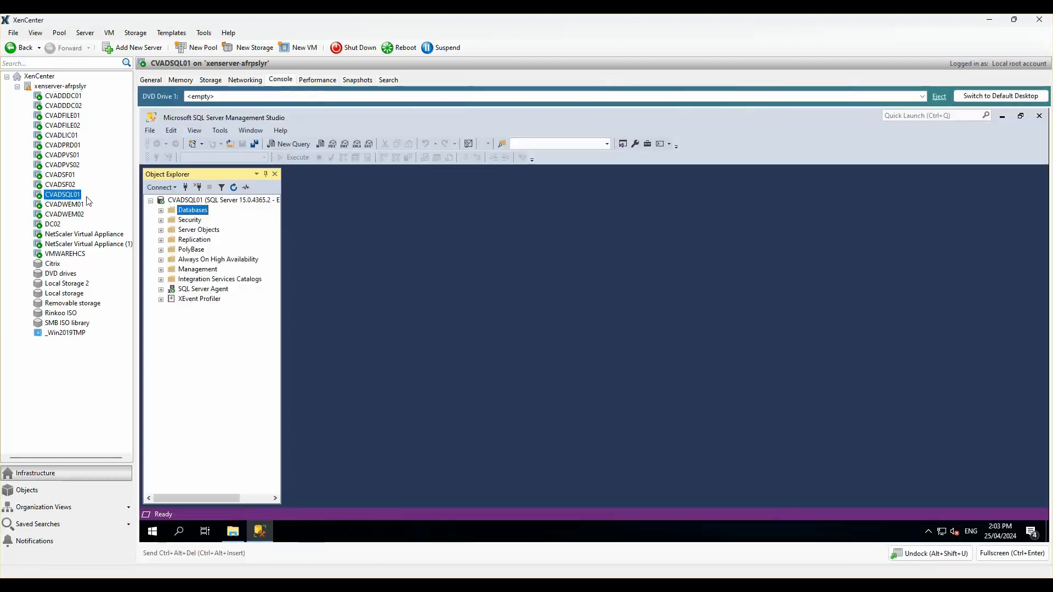
{"action": "left_click", "coordinate": [233, 188]}
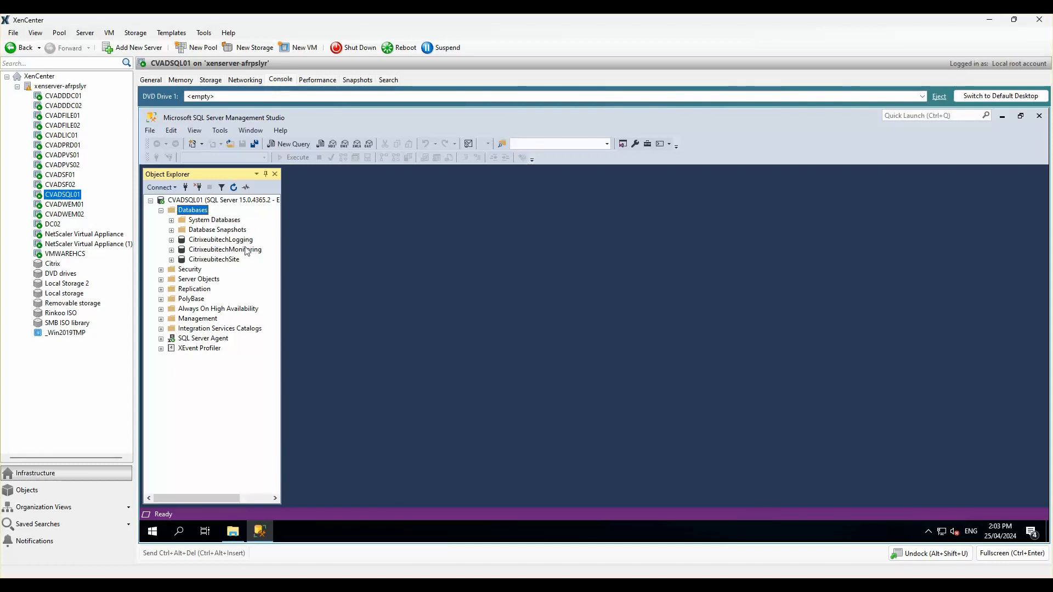
Review the site's configuration overview and controllers in Citrix Studio on CVADDDC01, and exit Citrix Studio.
{"action": "left_click", "coordinate": [64, 96]}
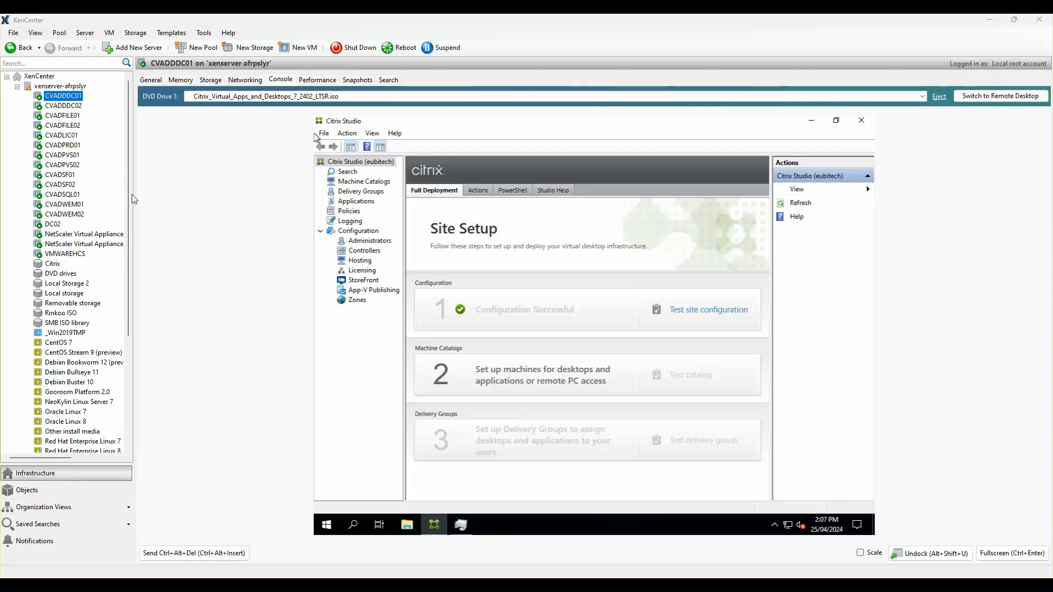
{"action": "left_click", "coordinate": [368, 184]}
{"action": "left_click", "coordinate": [359, 230]}
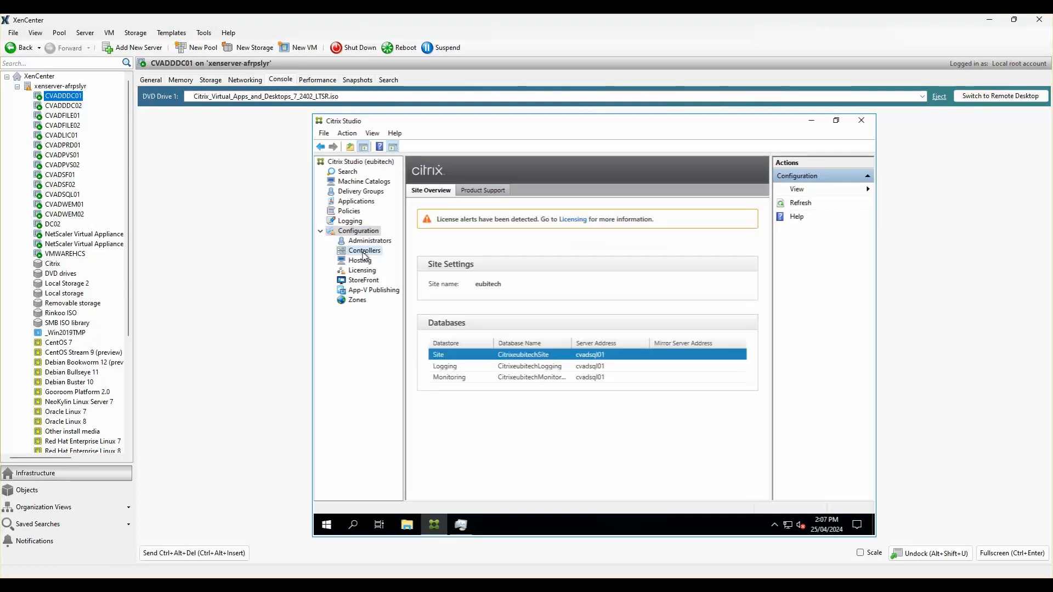
{"action": "left_click", "coordinate": [365, 250]}
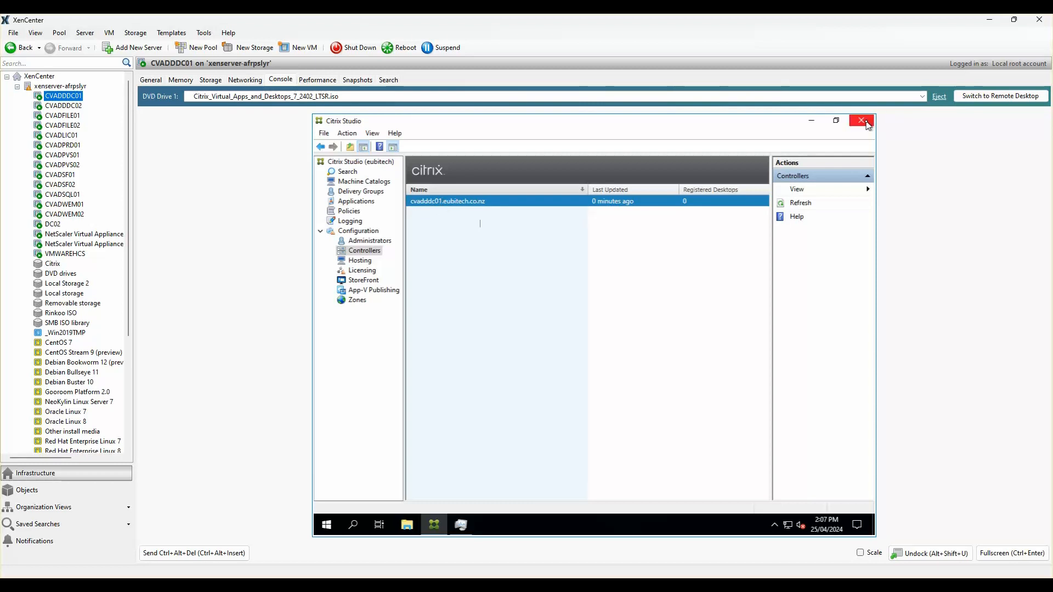
{"action": "left_click", "coordinate": [325, 133]}
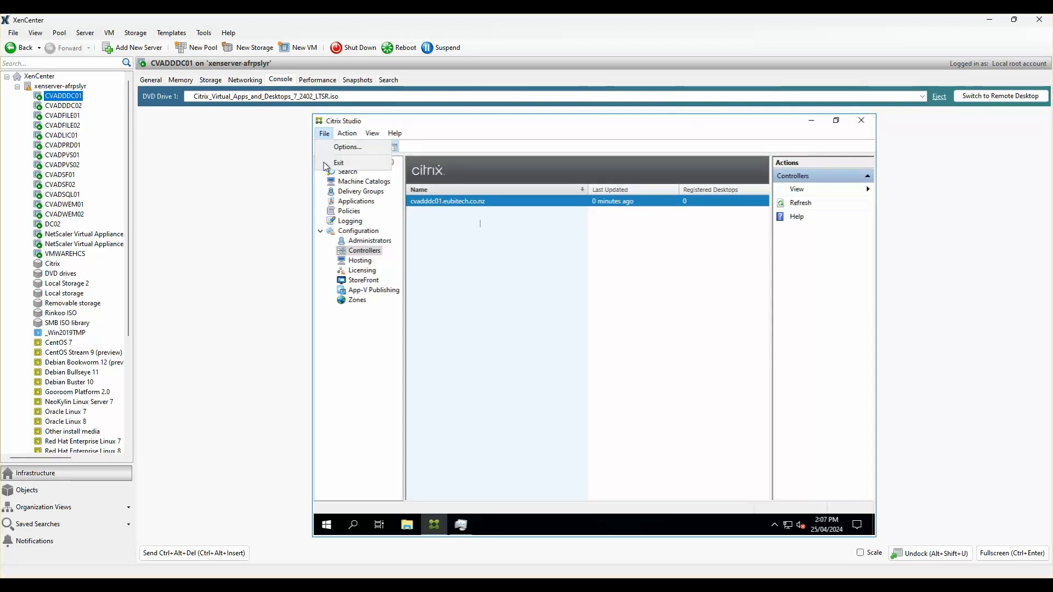
{"action": "left_click", "coordinate": [341, 163]}
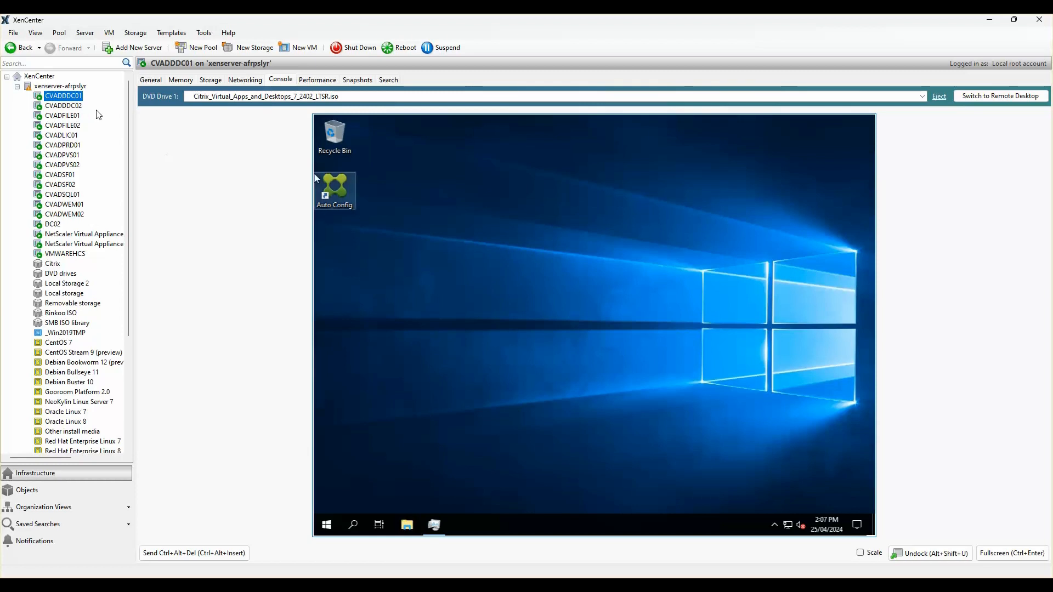
Switch to the CVADDDC02 virtual machine's console and launch Citrix Studio there.
{"action": "left_click", "coordinate": [68, 106]}
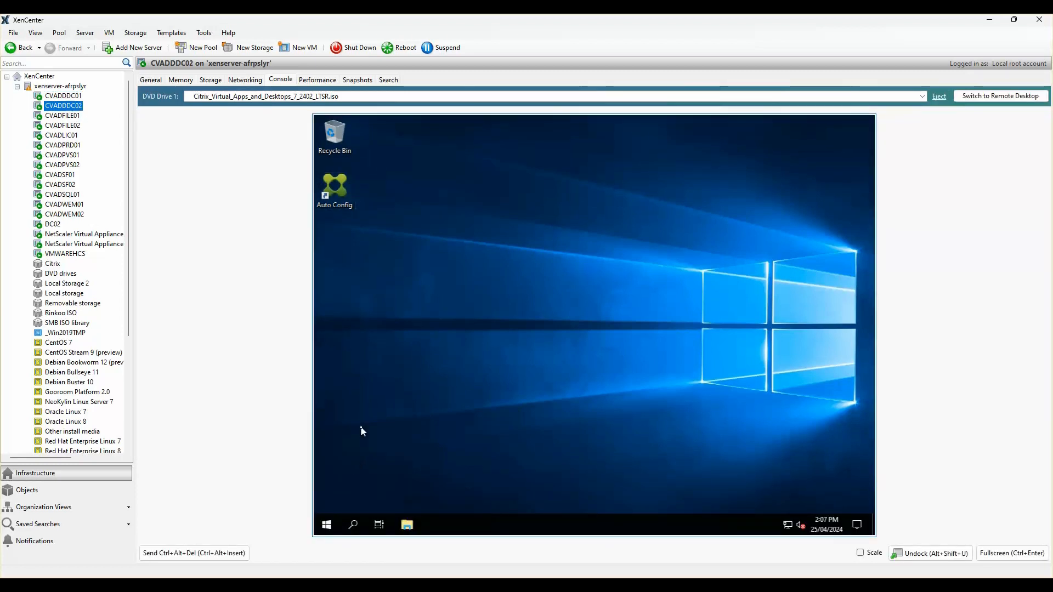
{"action": "left_click", "coordinate": [326, 525]}
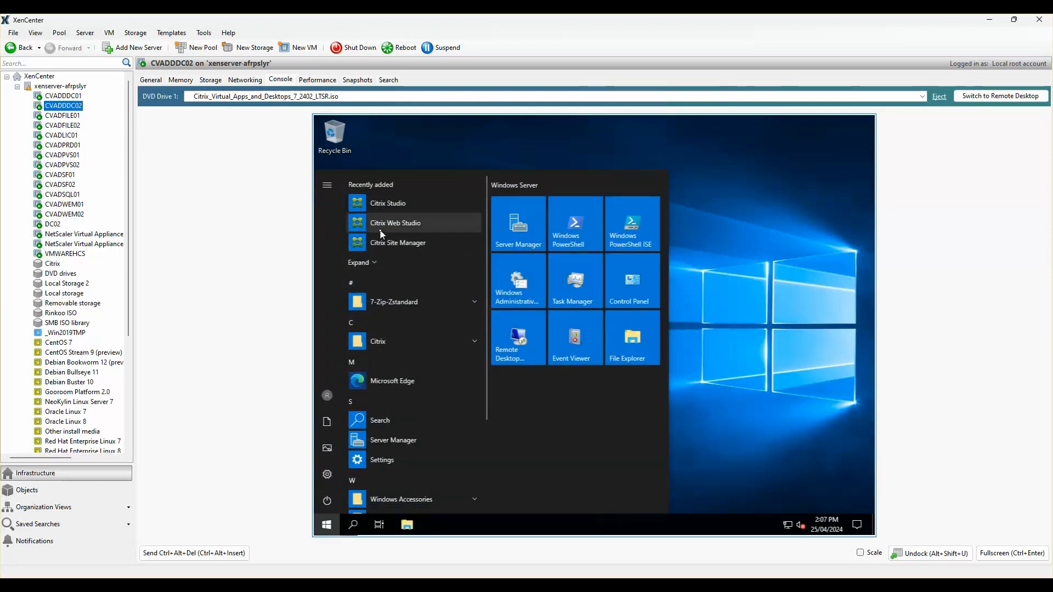
{"action": "left_click", "coordinate": [403, 207]}
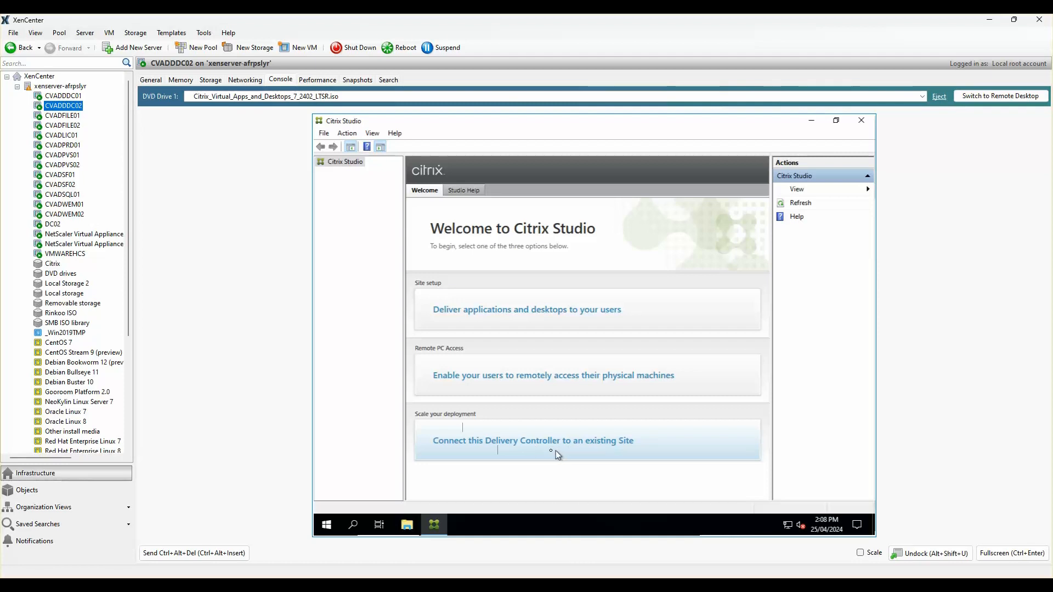
Connect this Delivery Controller to the existing site using CVADDDC01's fully qualified address, and let Studio update the database automatically.
{"action": "left_click", "coordinate": [542, 446]}
{"action": "left_click", "coordinate": [517, 316]}
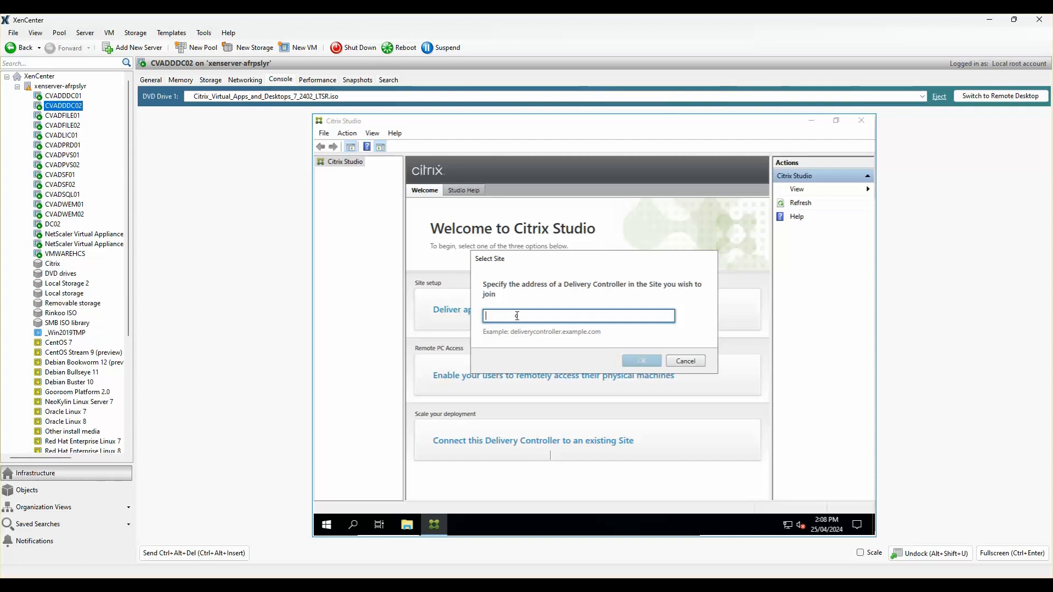
{"action": "type", "text": "cvad"}
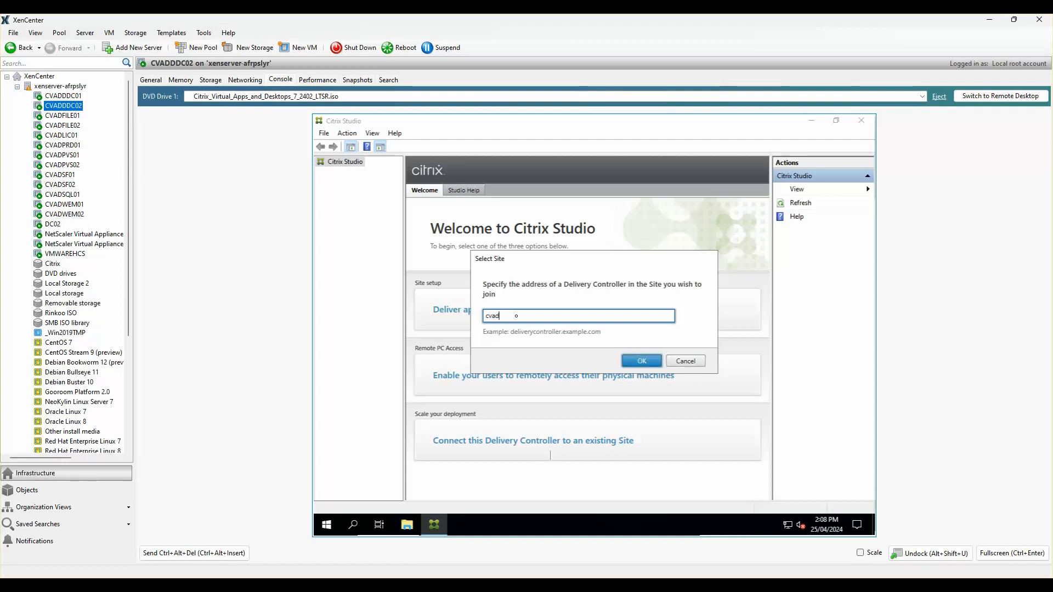
{"action": "type", "text": "ddc01"}
{"action": "type", "text": "beu"}
{"action": "type", "text": "bitech.co.nz"}
{"action": "key", "text": "ctrl+a"}
{"action": "left_click", "coordinate": [646, 366]}
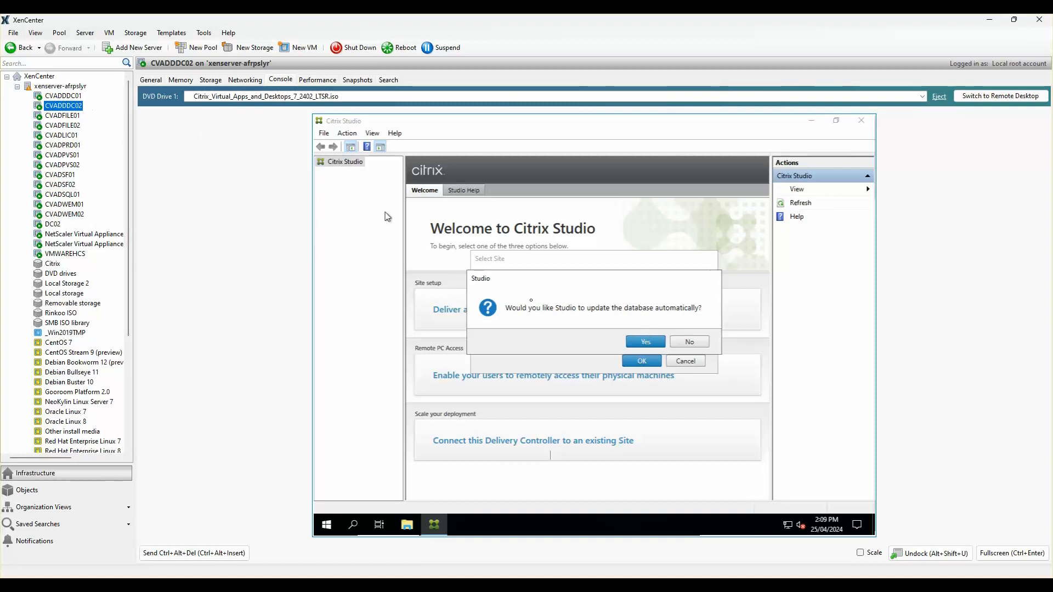
{"action": "left_click", "coordinate": [647, 342]}
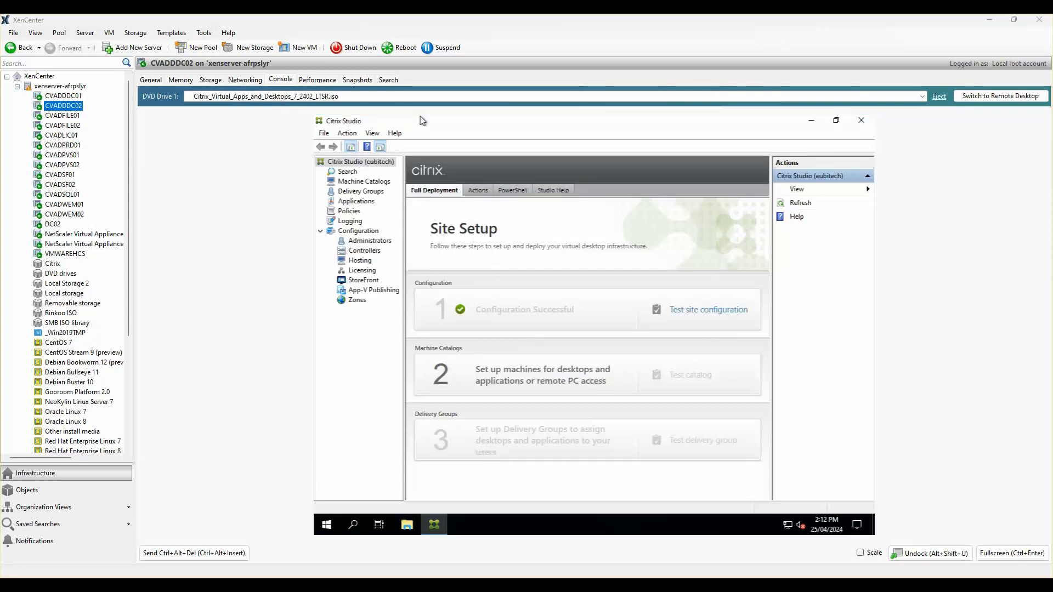
Display the eubitech site's controllers in Citrix Studio on CVADDDC02 to check which Delivery Controllers belong to it.
{"action": "left_click", "coordinate": [558, 222]}
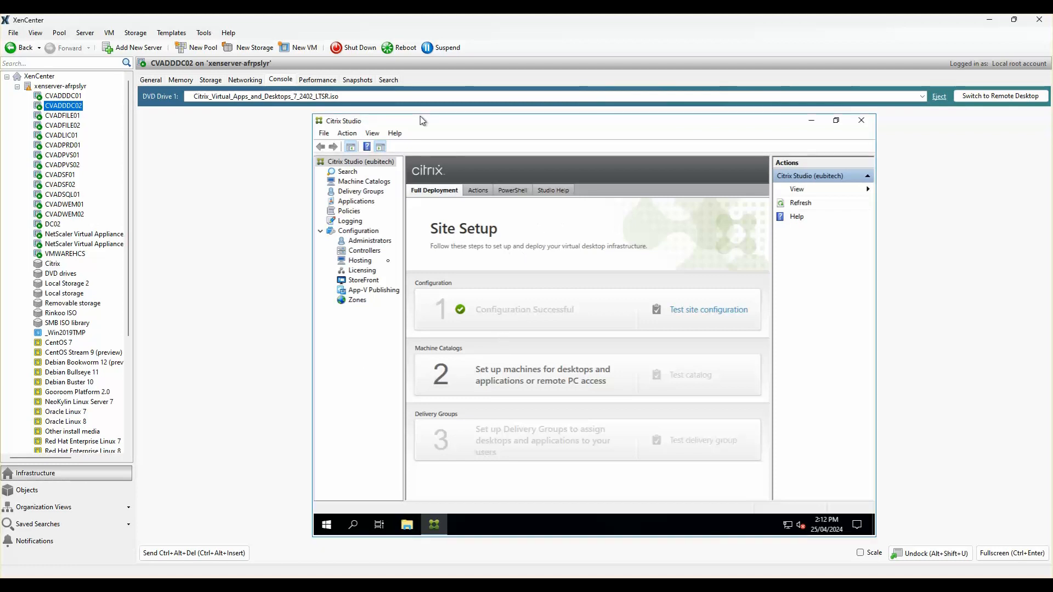
{"action": "left_click", "coordinate": [372, 251]}
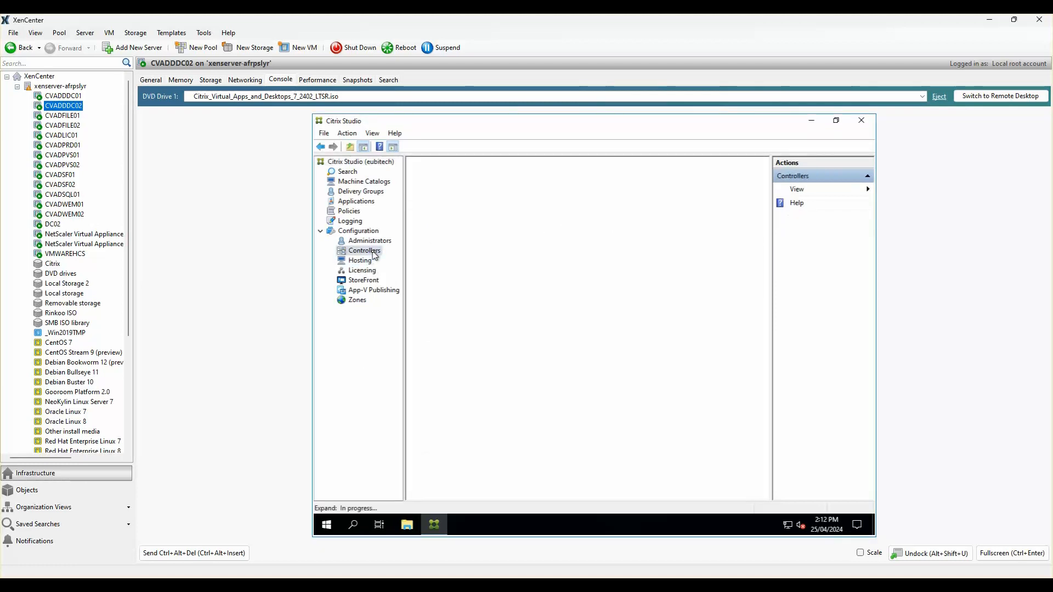